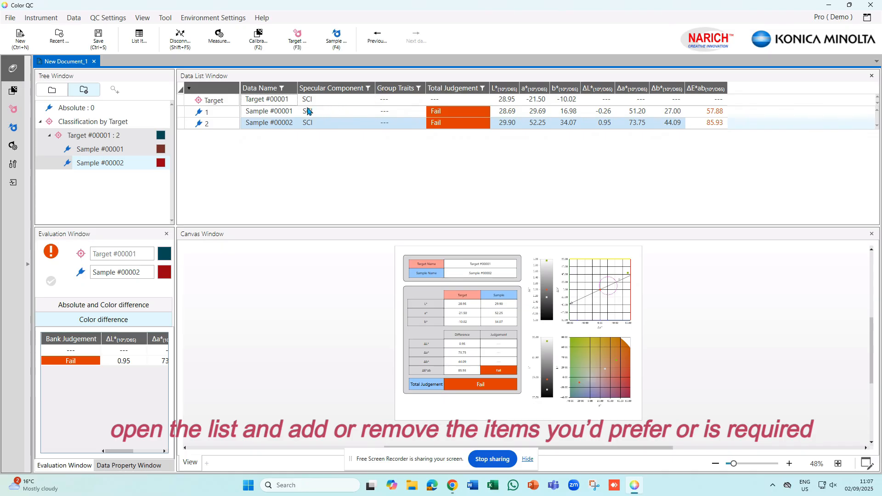
Step: Remove the Group Traits item from the data list's selected items
{"action": "left_click", "coordinate": [141, 45]}
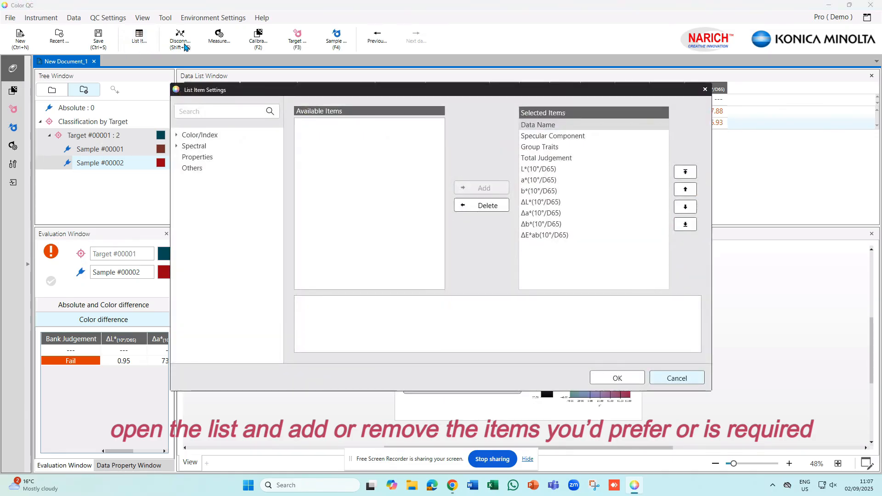
{"action": "left_click", "coordinate": [552, 148]}
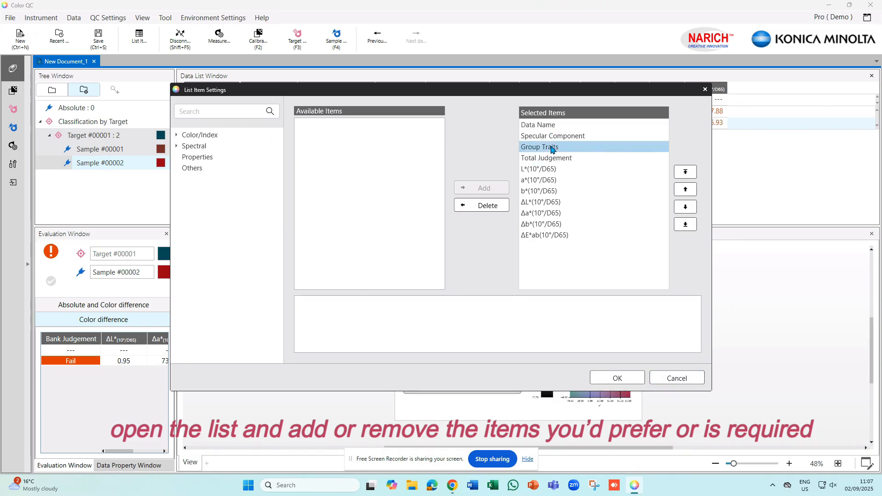
{"action": "left_click", "coordinate": [480, 205]}
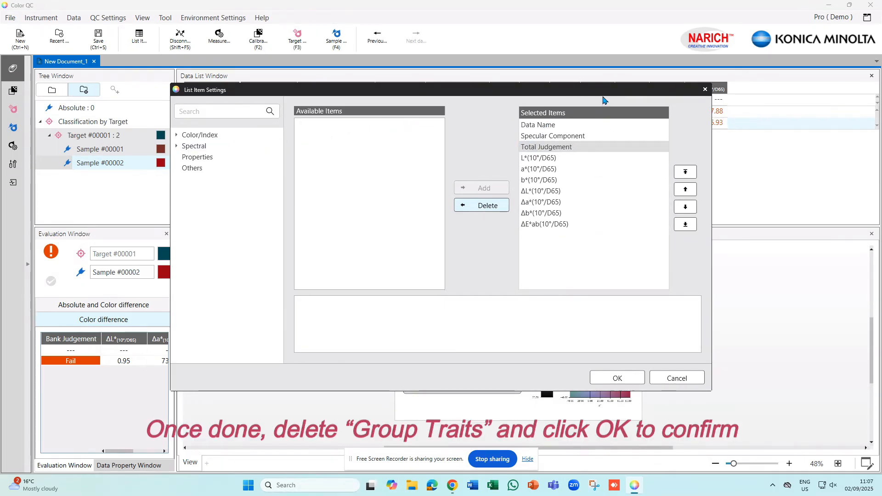
{"action": "left_click", "coordinate": [620, 379]}
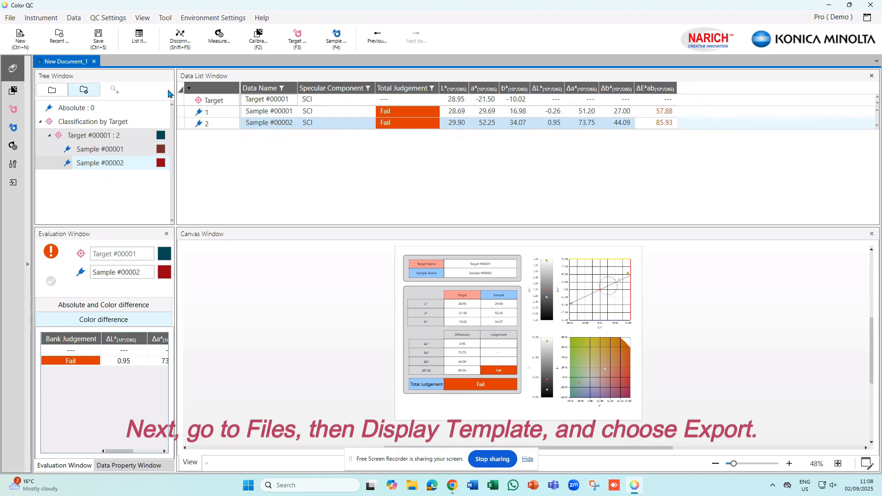
Step: Start exporting the current display template and name the file "Changing_Editing Data List for export"
{"action": "left_click", "coordinate": [10, 18]}
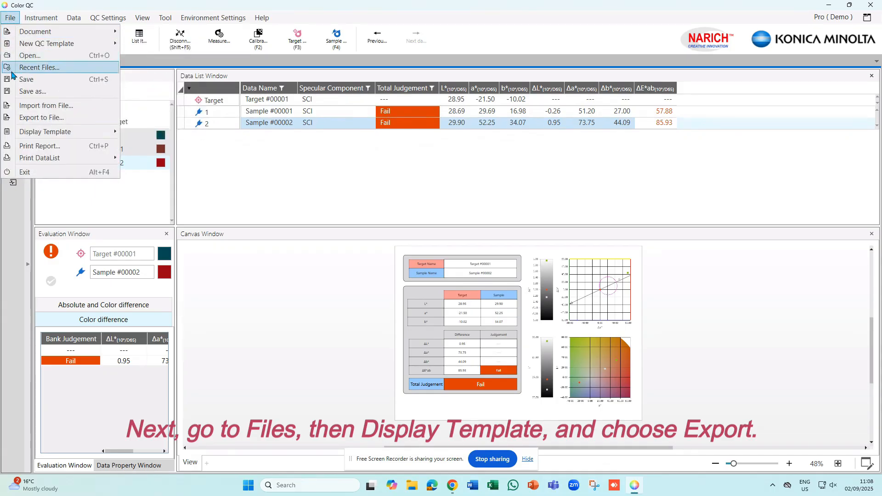
{"action": "mouse_move", "coordinate": [21, 132]}
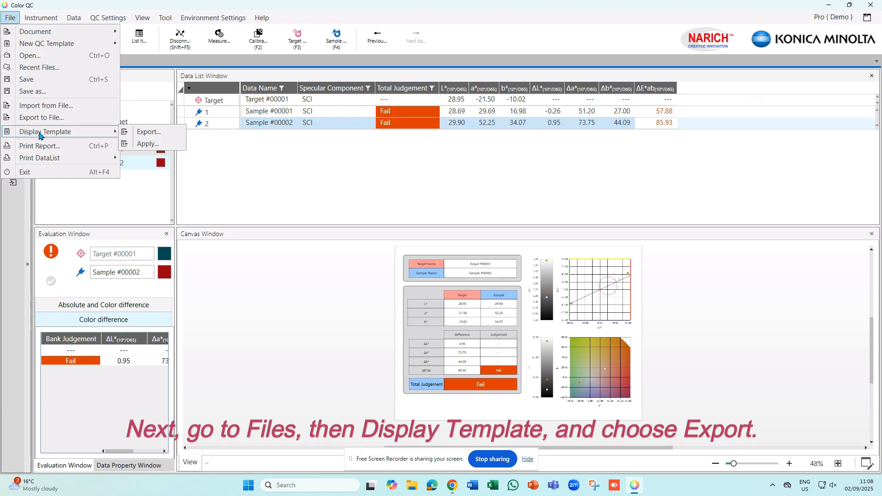
{"action": "left_click", "coordinate": [150, 133]}
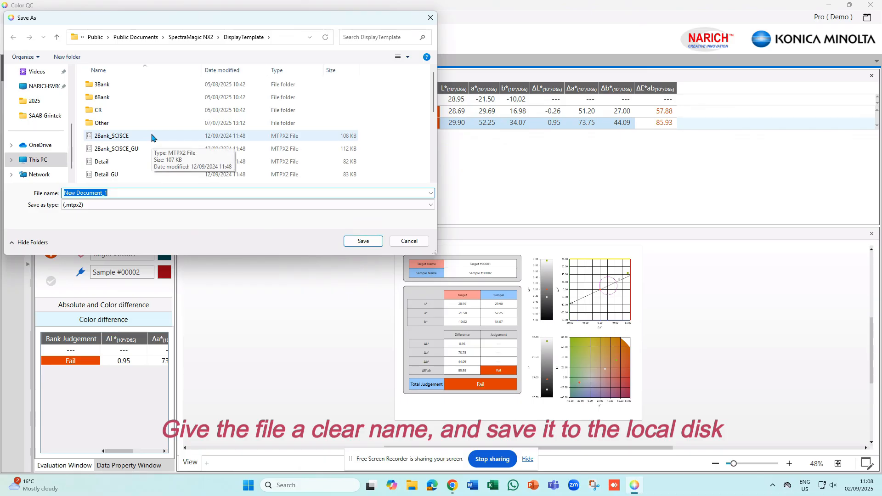
{"action": "left_click", "coordinate": [121, 193]}
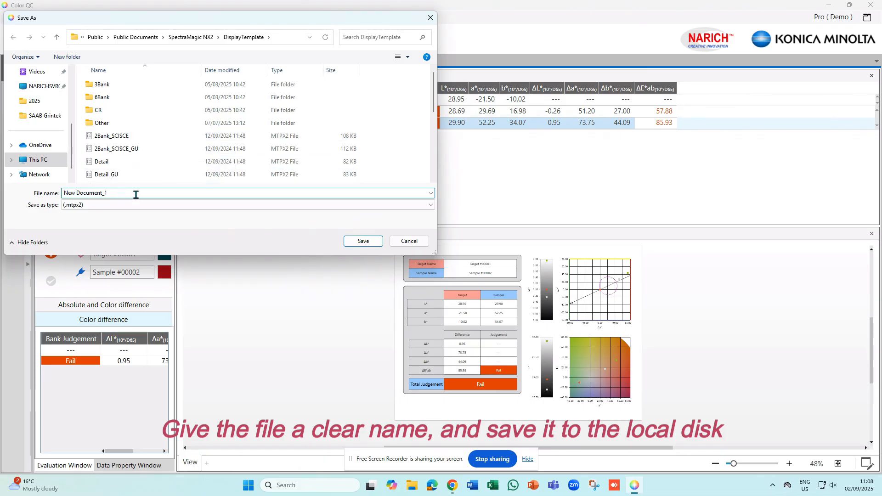
{"action": "key", "text": "BackSpace"}
{"action": "key", "text": "BackSpace"}
{"action": "key", "text": "BackSpace"}
{"action": "key", "text": "BackSpace"}
{"action": "key", "text": "BackSpace"}
{"action": "key", "text": "BackSpace"}
{"action": "key", "text": "BackSpace"}
{"action": "key", "text": "BackSpace"}
{"action": "key", "text": "BackSpace"}
{"action": "key", "text": "BackSpace"}
{"action": "key", "text": "BackSpace"}
{"action": "key", "text": "BackSpace"}
{"action": "key", "text": "BackSpace"}
{"action": "key", "text": "BackSpace"}
{"action": "type", "text": "Changin"}
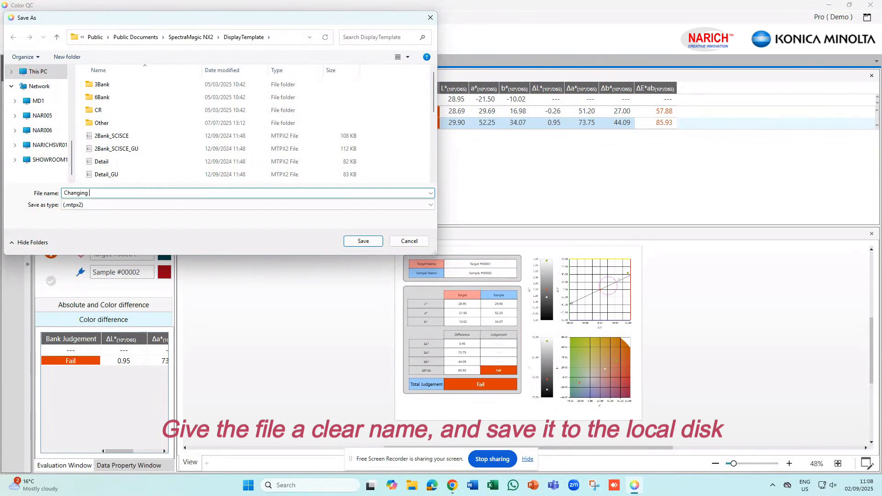
{"action": "type", "text": "g_Editing Data"}
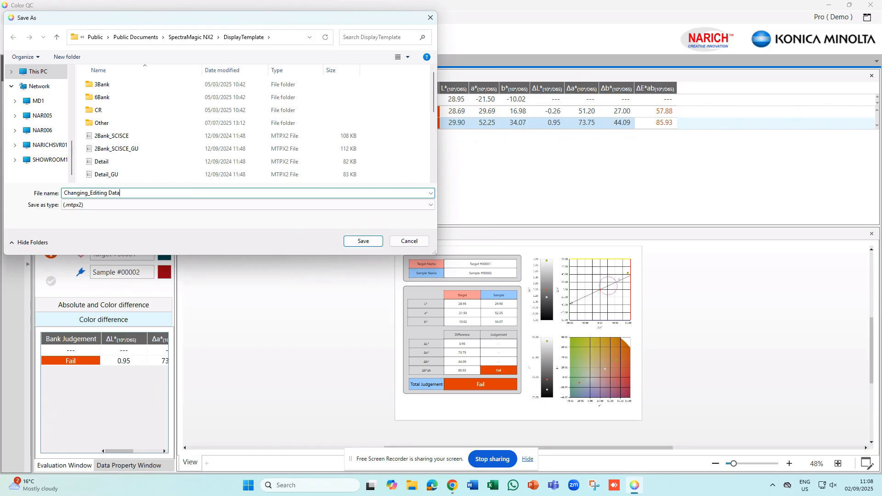
{"action": "type", "text": " List for export"}
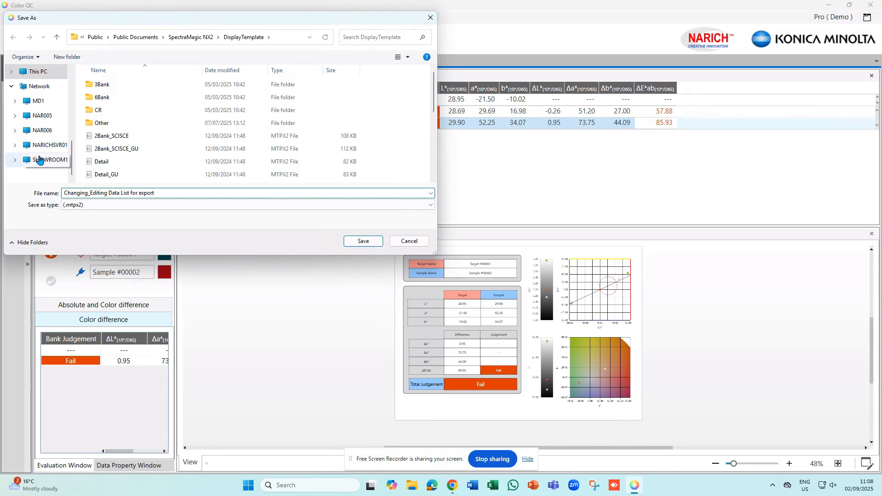
Step: Save the template file in C:\Users\Public\Public Documents\SpectraMagic NX2\DisplayTemplate
{"action": "left_click", "coordinate": [29, 72]}
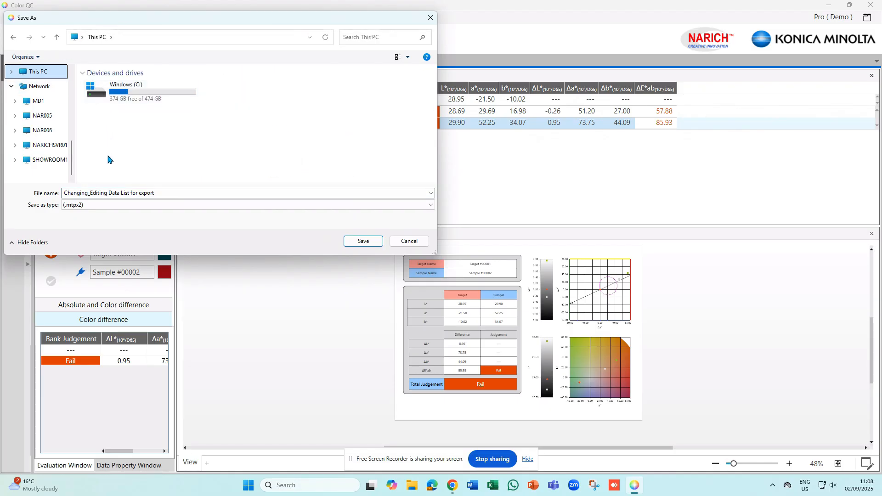
{"action": "double_click", "coordinate": [143, 92]}
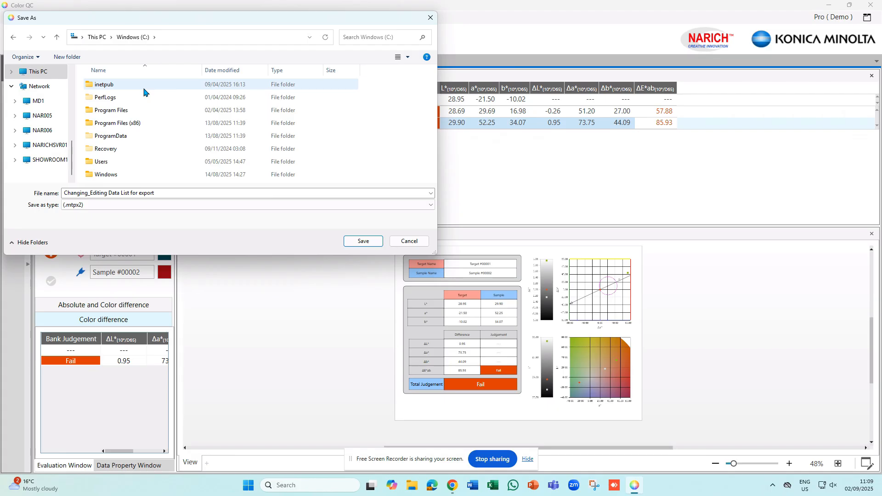
{"action": "double_click", "coordinate": [105, 161]}
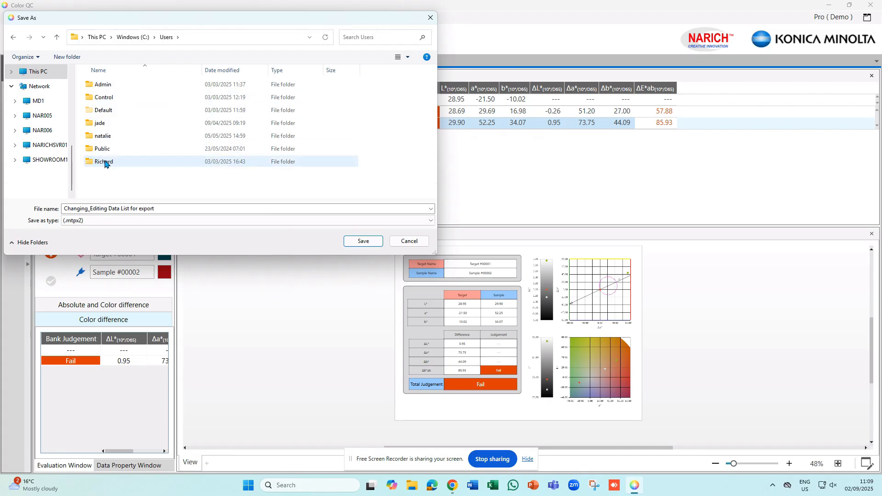
{"action": "double_click", "coordinate": [103, 148]}
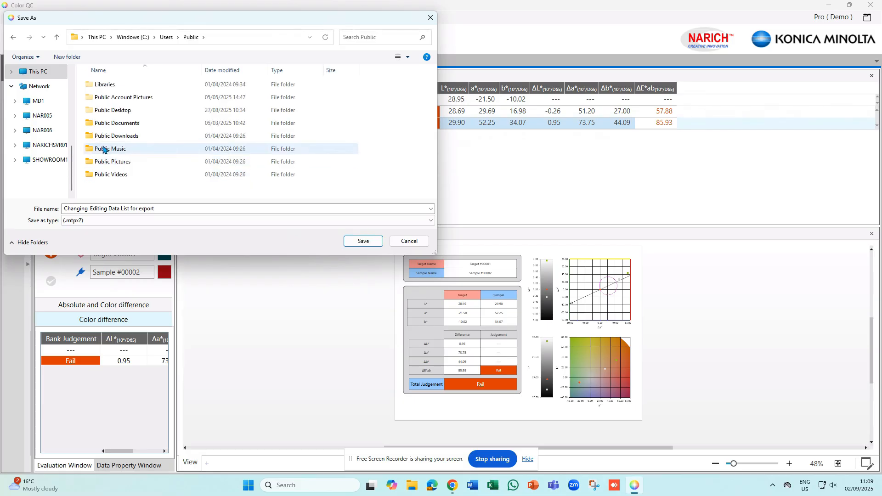
{"action": "double_click", "coordinate": [127, 122]}
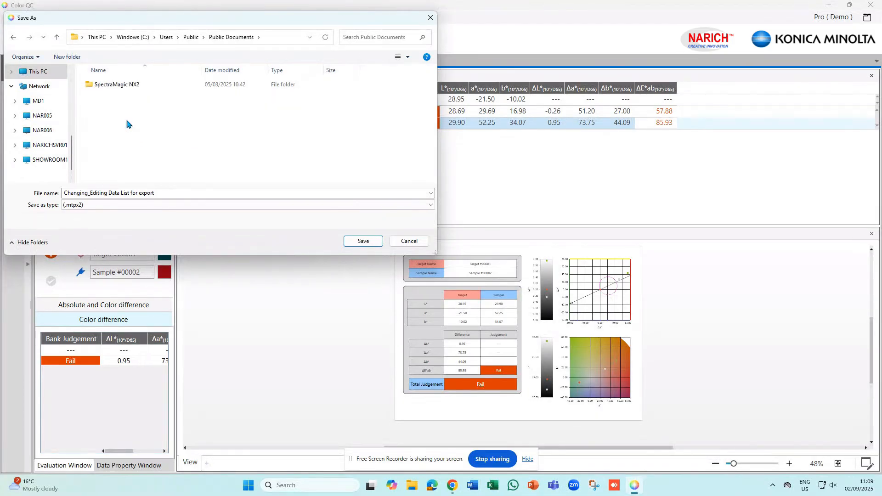
{"action": "double_click", "coordinate": [139, 85]}
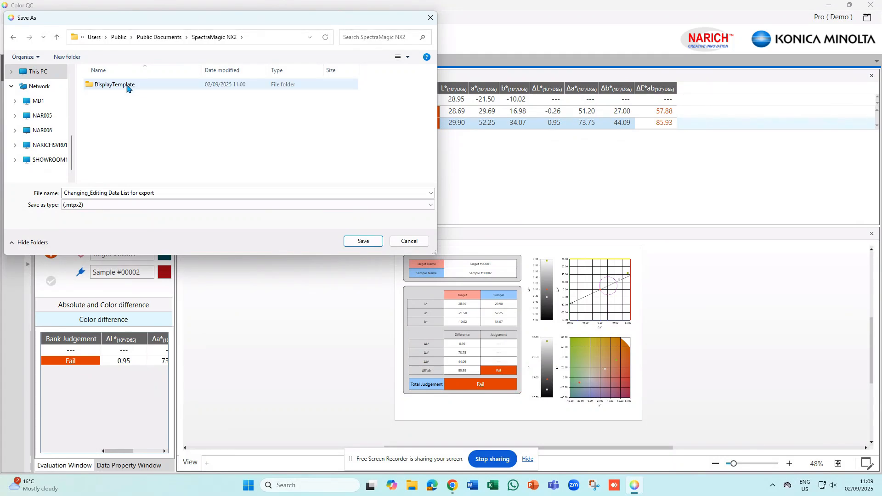
{"action": "double_click", "coordinate": [119, 86]}
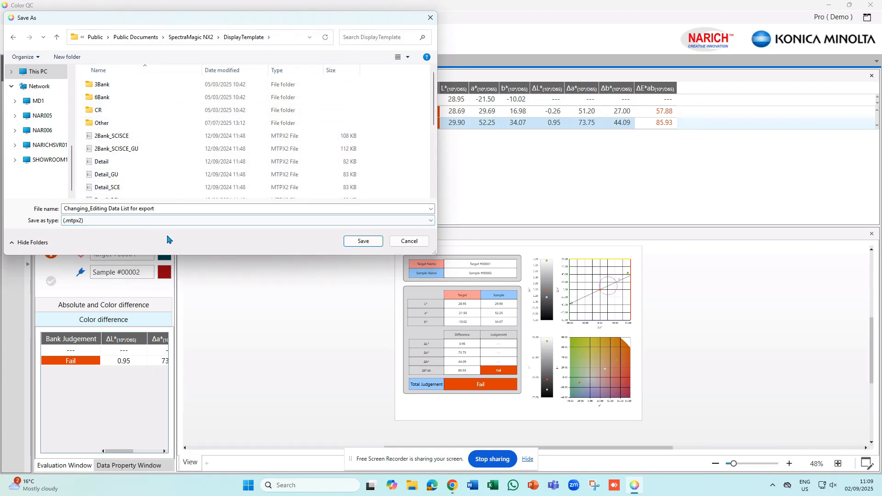
{"action": "left_click", "coordinate": [373, 243]}
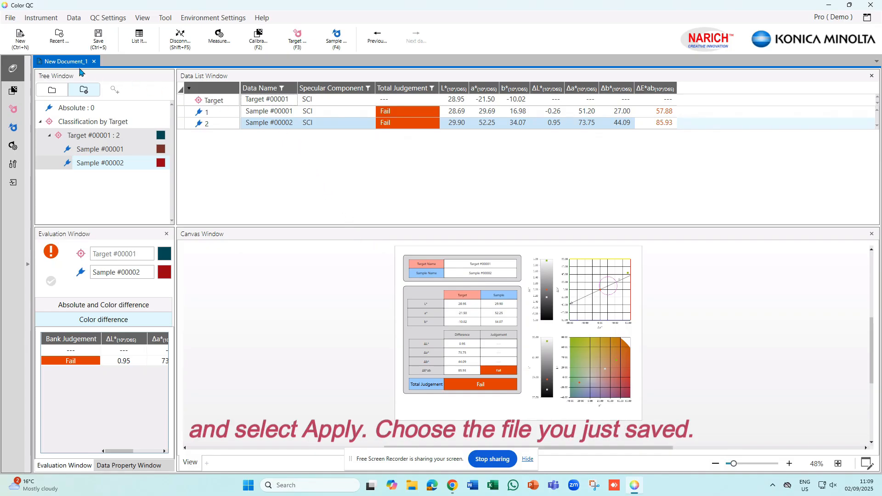
Step: Apply the saved display template "Changing_Editing Data List for export" to the current document
{"action": "left_click", "coordinate": [11, 19]}
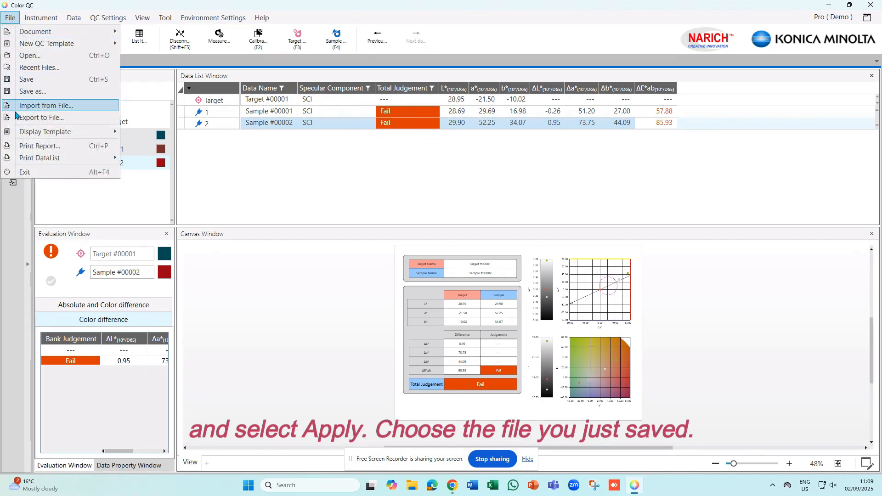
{"action": "mouse_move", "coordinate": [34, 136]}
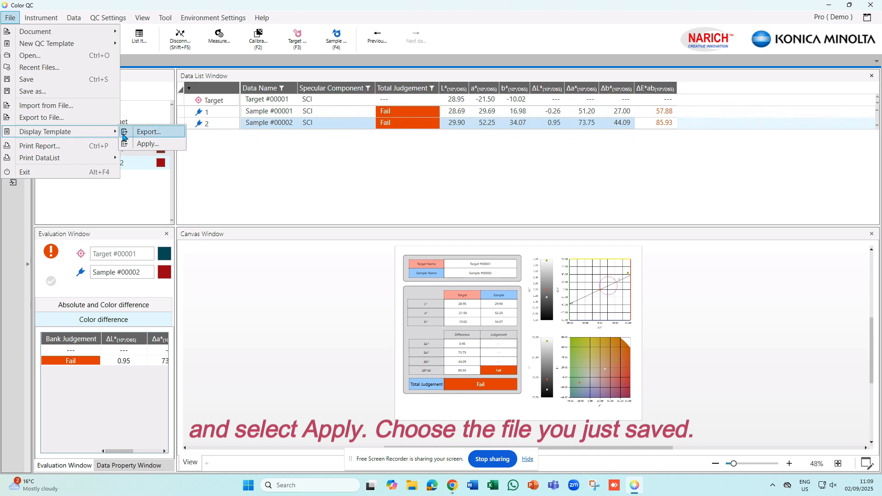
{"action": "left_click", "coordinate": [152, 145]}
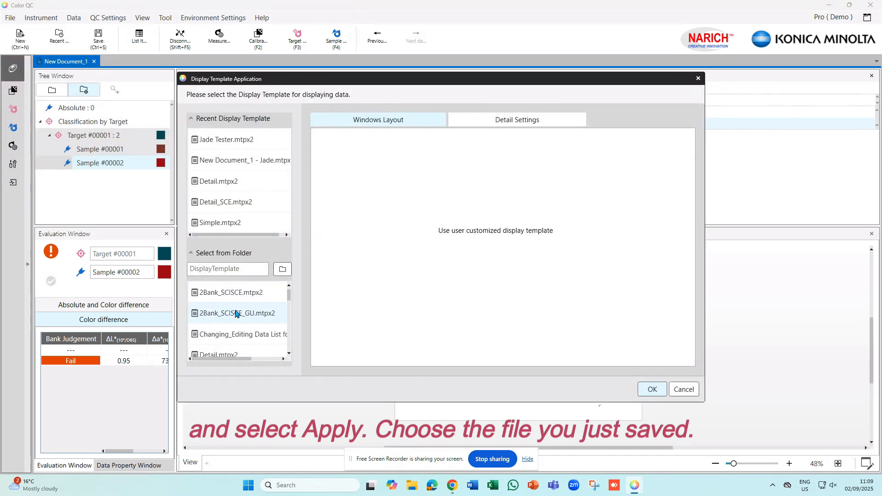
{"action": "scroll", "coordinate": [236, 318], "scroll_direction": "down", "scroll_amount": 3}
{"action": "scroll", "coordinate": [281, 318], "scroll_direction": "down", "scroll_amount": 3}
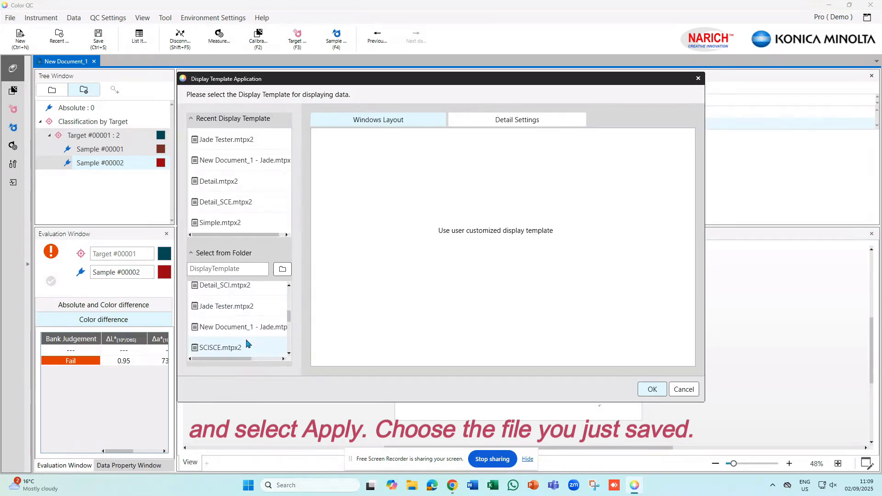
{"action": "scroll", "coordinate": [252, 339], "scroll_direction": "down", "scroll_amount": 1}
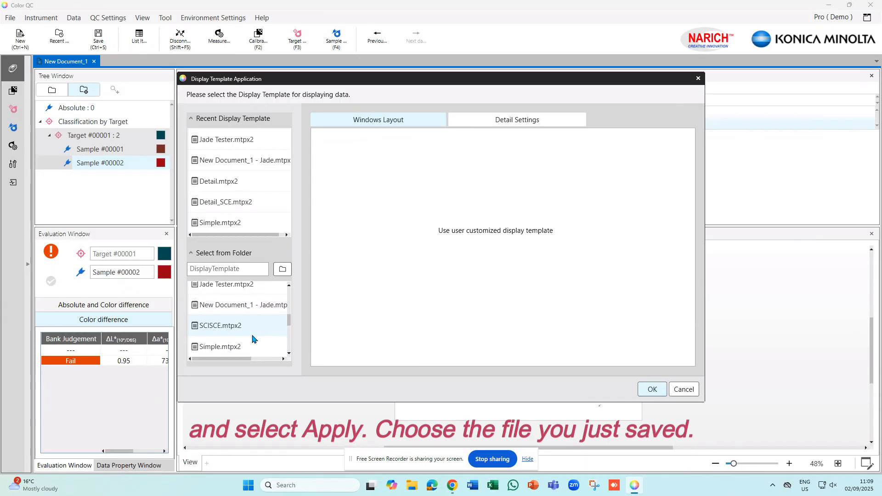
{"action": "scroll", "coordinate": [253, 339], "scroll_direction": "down", "scroll_amount": 2}
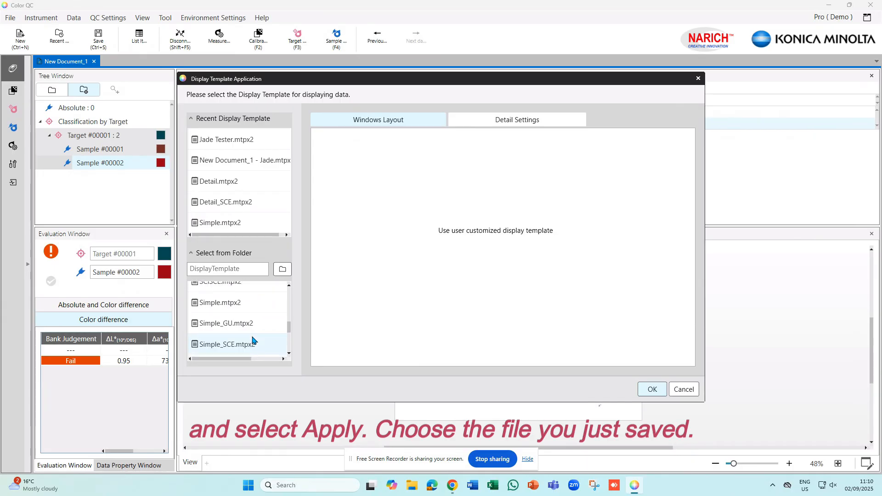
{"action": "scroll", "coordinate": [252, 340], "scroll_direction": "down", "scroll_amount": 2}
{"action": "scroll", "coordinate": [252, 340], "scroll_direction": "down", "scroll_amount": 3}
{"action": "scroll", "coordinate": [252, 340], "scroll_direction": "up", "scroll_amount": 4}
{"action": "scroll", "coordinate": [250, 335], "scroll_direction": "up", "scroll_amount": 3}
{"action": "scroll", "coordinate": [248, 314], "scroll_direction": "up", "scroll_amount": 4}
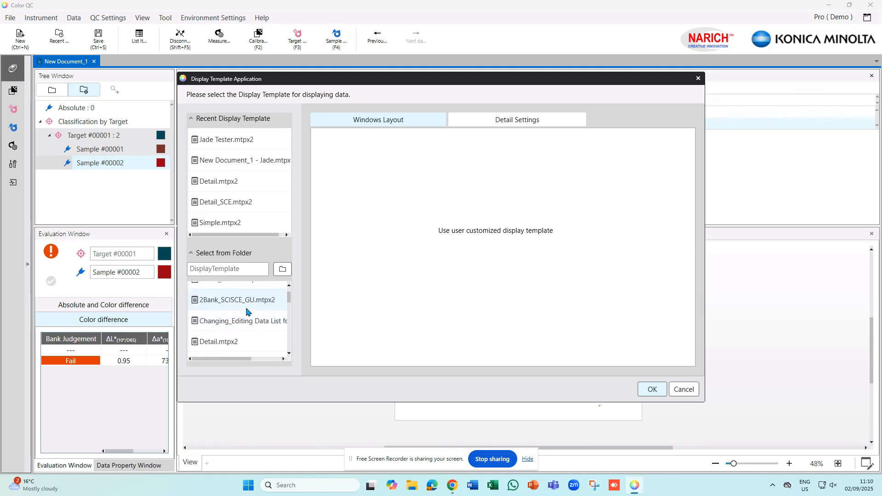
{"action": "left_click", "coordinate": [205, 325]}
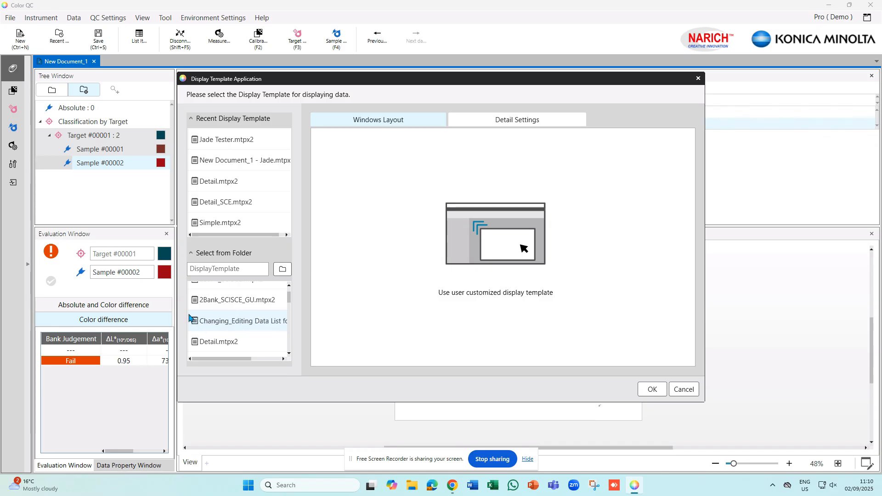
{"action": "left_click", "coordinate": [655, 389]}
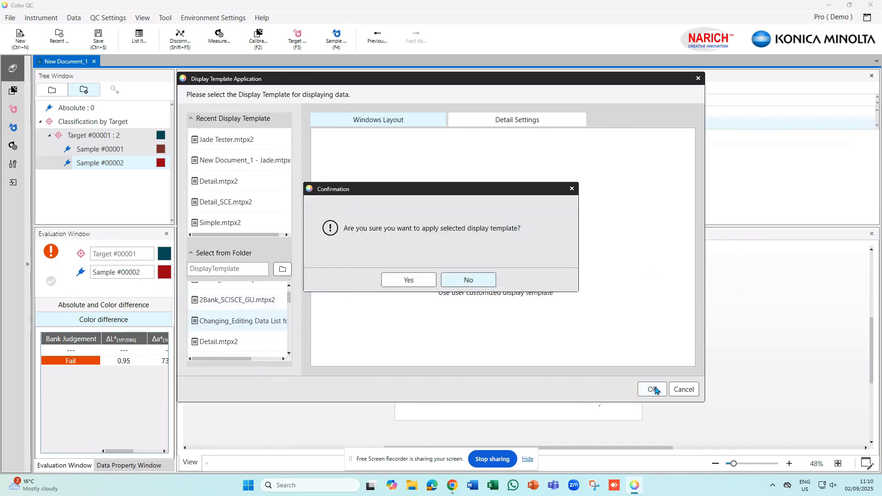
{"action": "left_click", "coordinate": [404, 281]}
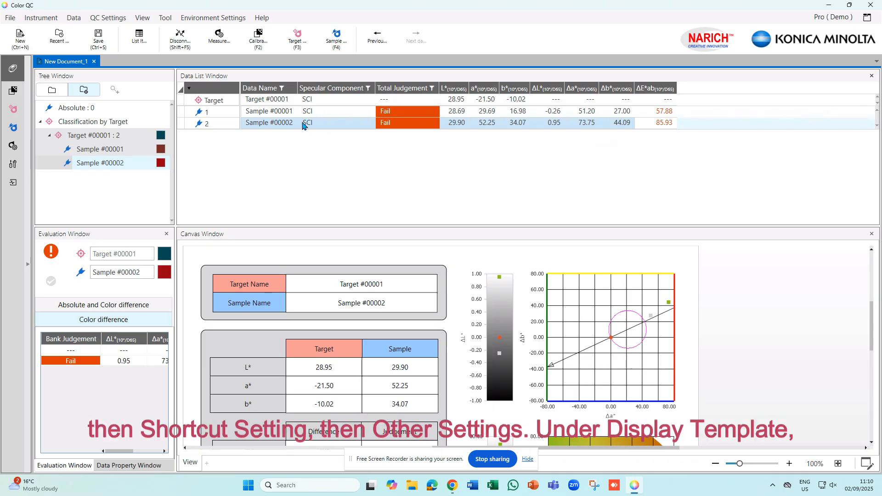
Step: In the application settings, make "Changing_Editing Data List for export" the display template applied when creating a new document
{"action": "left_click", "coordinate": [211, 21]}
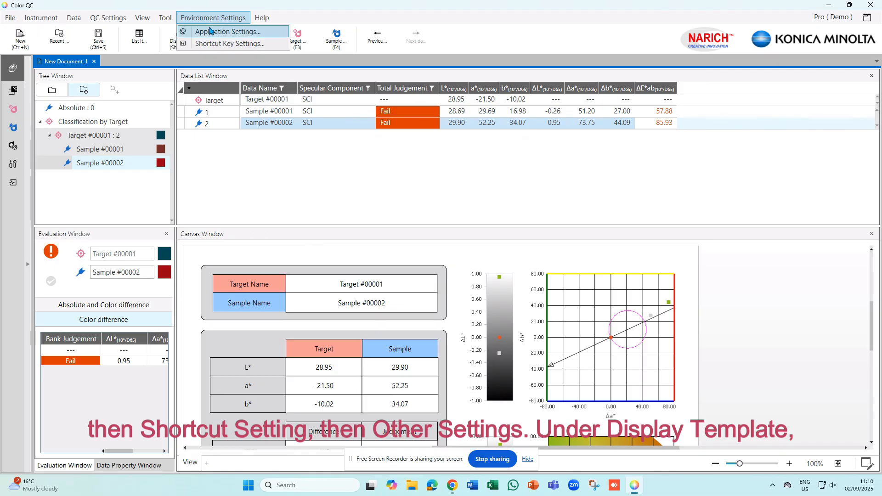
{"action": "left_click", "coordinate": [213, 32]}
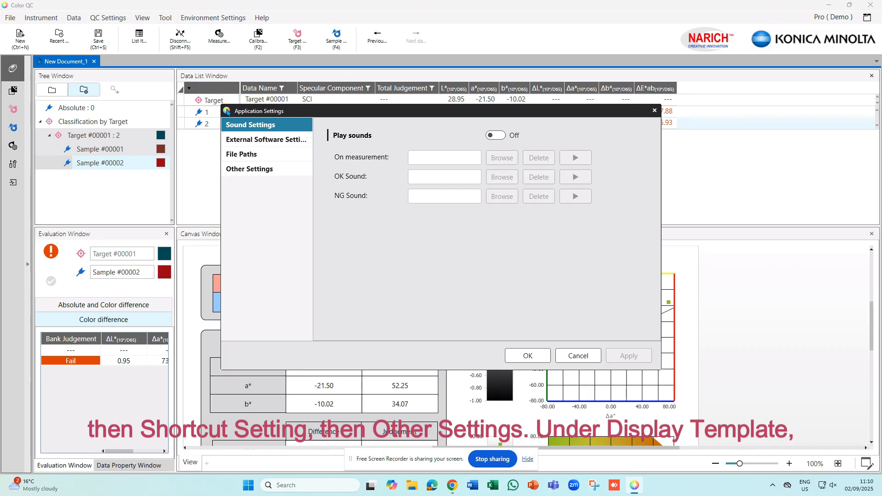
{"action": "left_click", "coordinate": [255, 170]}
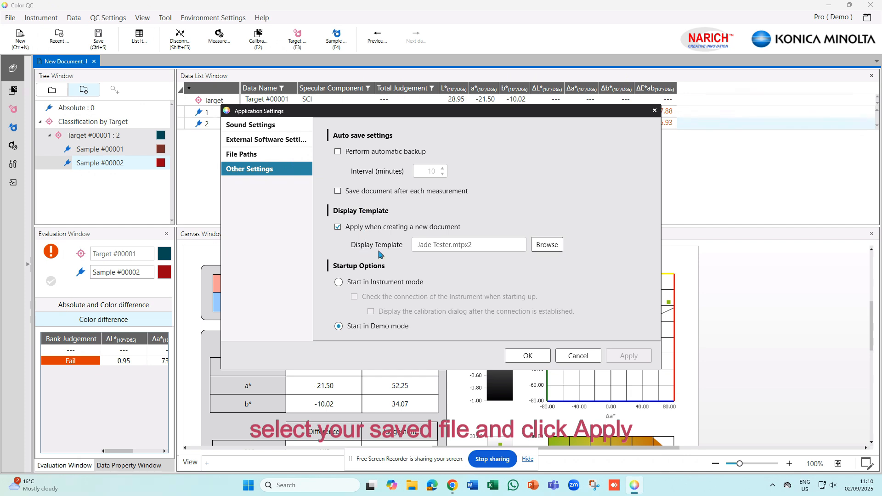
{"action": "left_click", "coordinate": [556, 249]}
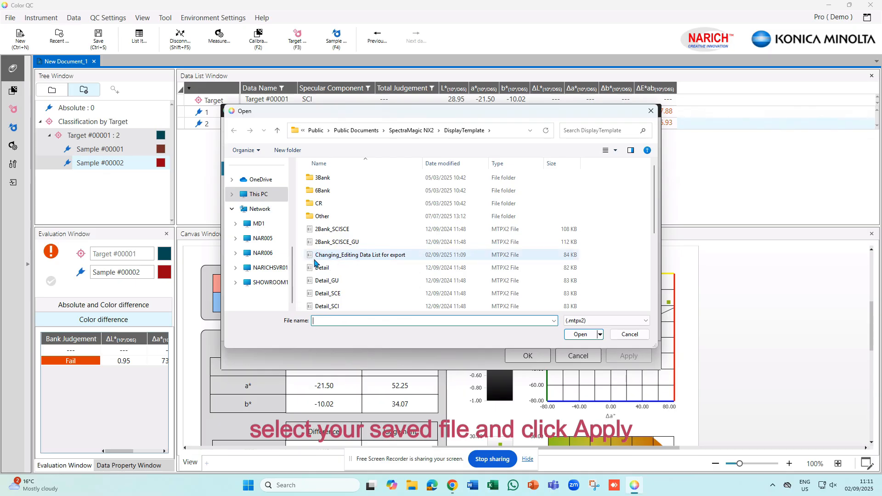
{"action": "left_click", "coordinate": [363, 257]}
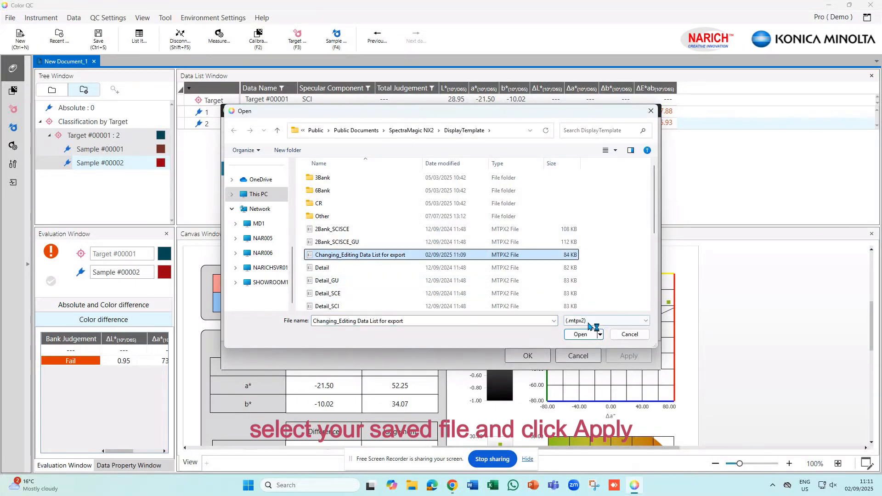
{"action": "left_click", "coordinate": [576, 338]}
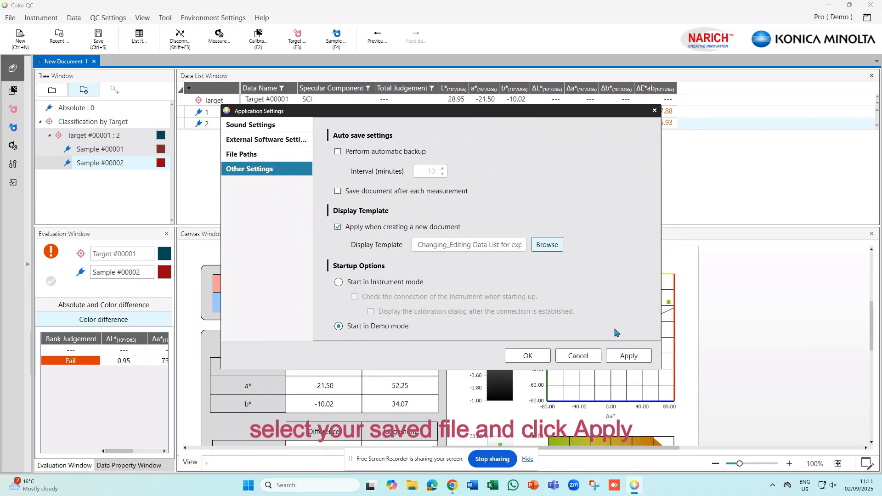
{"action": "left_click", "coordinate": [620, 358]}
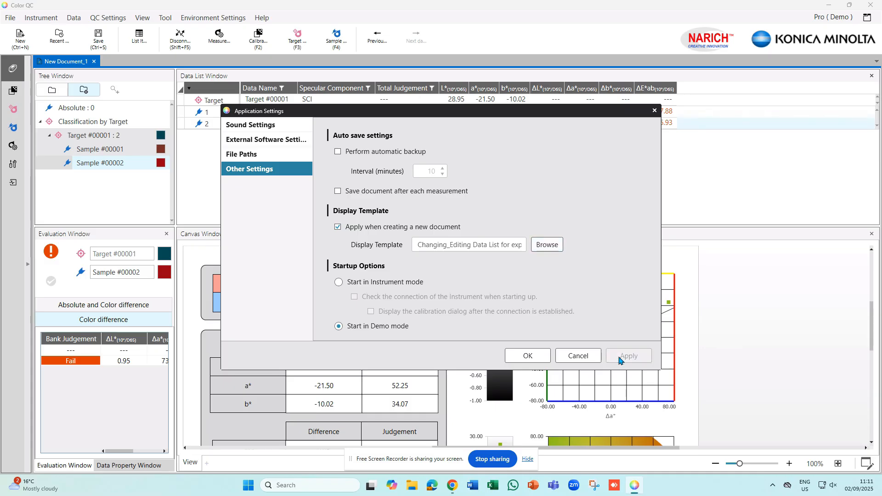
{"action": "left_click", "coordinate": [529, 357]}
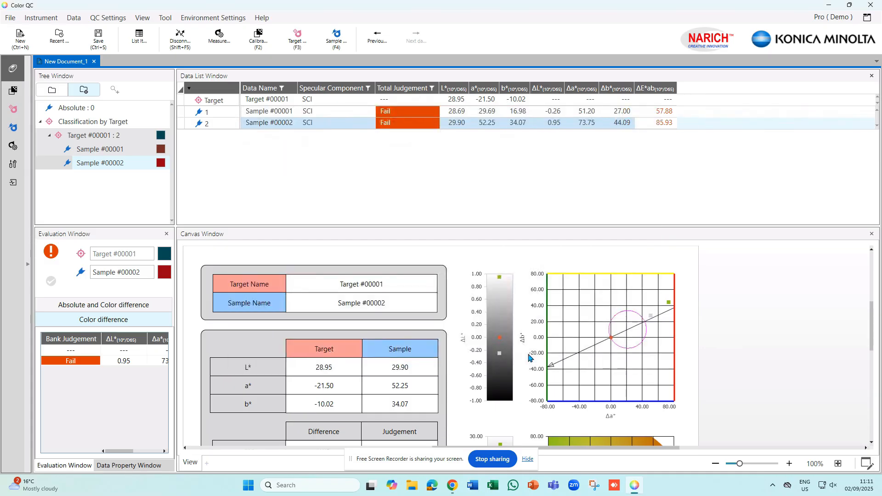